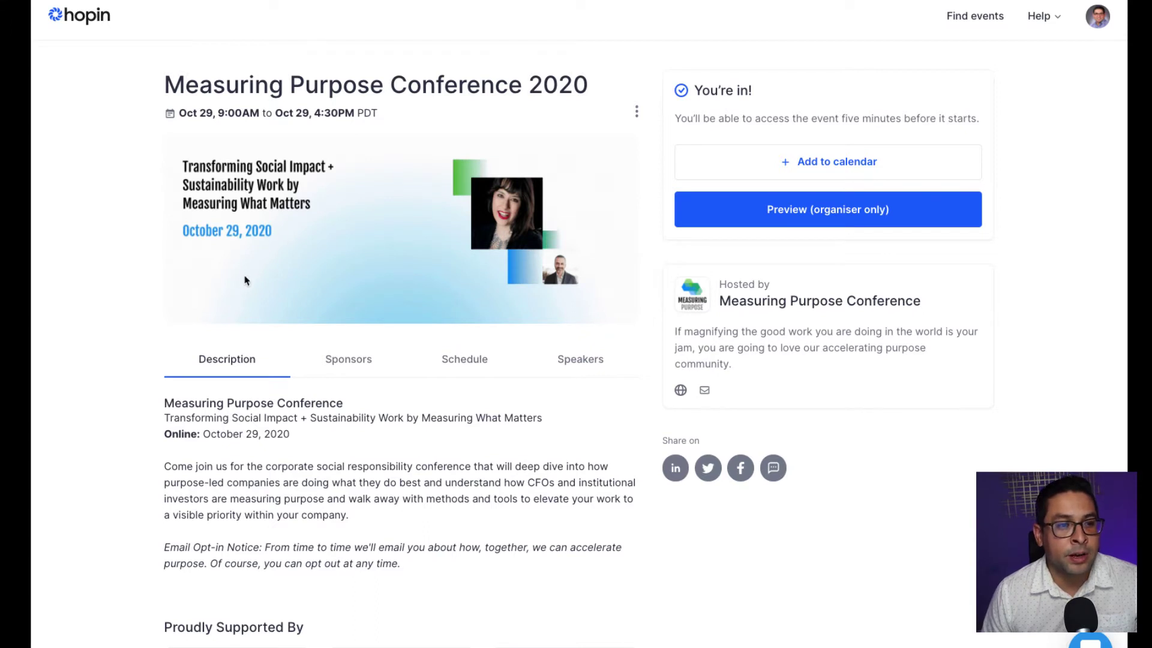
- Scroll through the public event page of Measuring Purpose Conference 2020 and back up
scroll(251, 277, "down", 2)
scroll(250, 277, "down", 1)
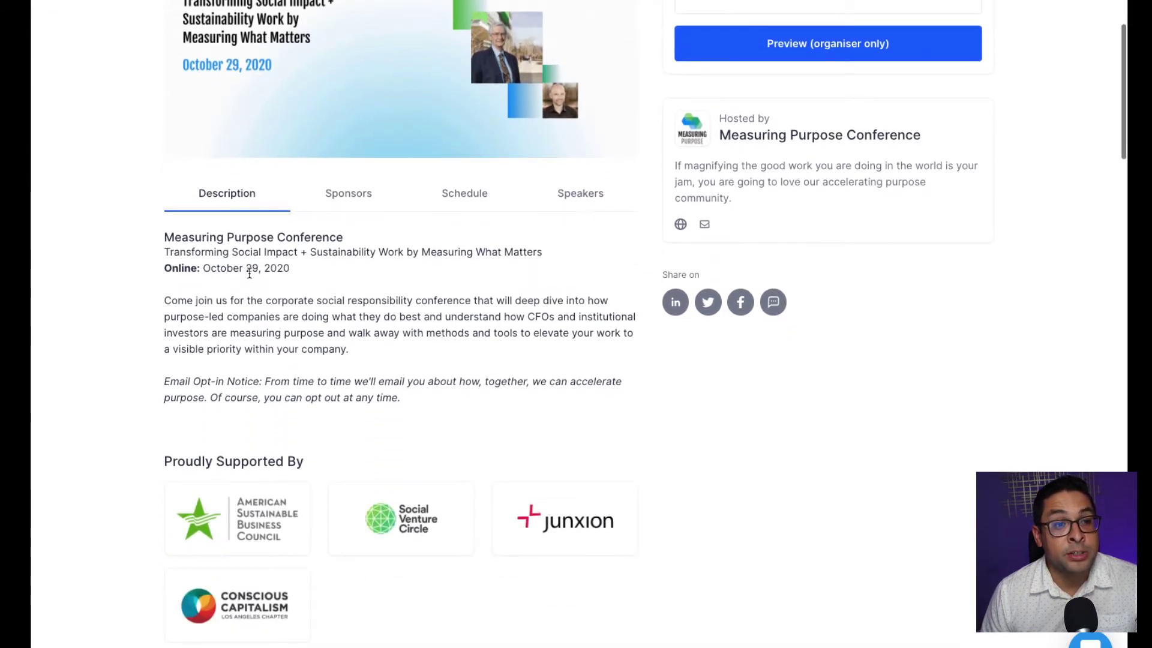
scroll(250, 277, "down", 1)
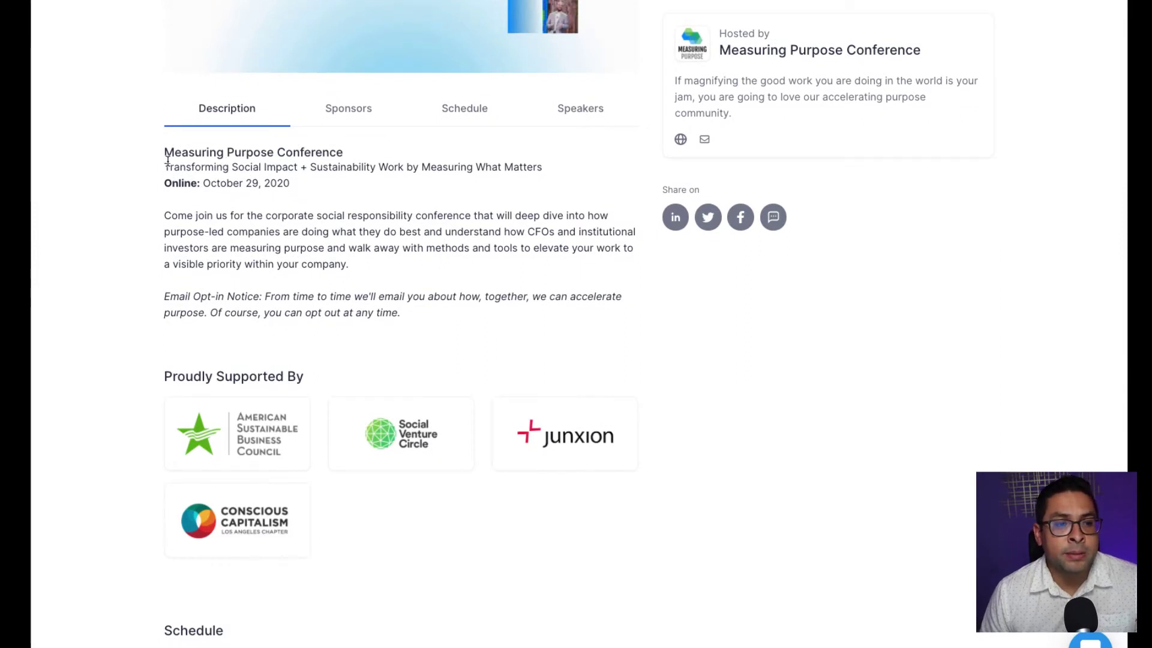
scroll(167, 161, "down", 1)
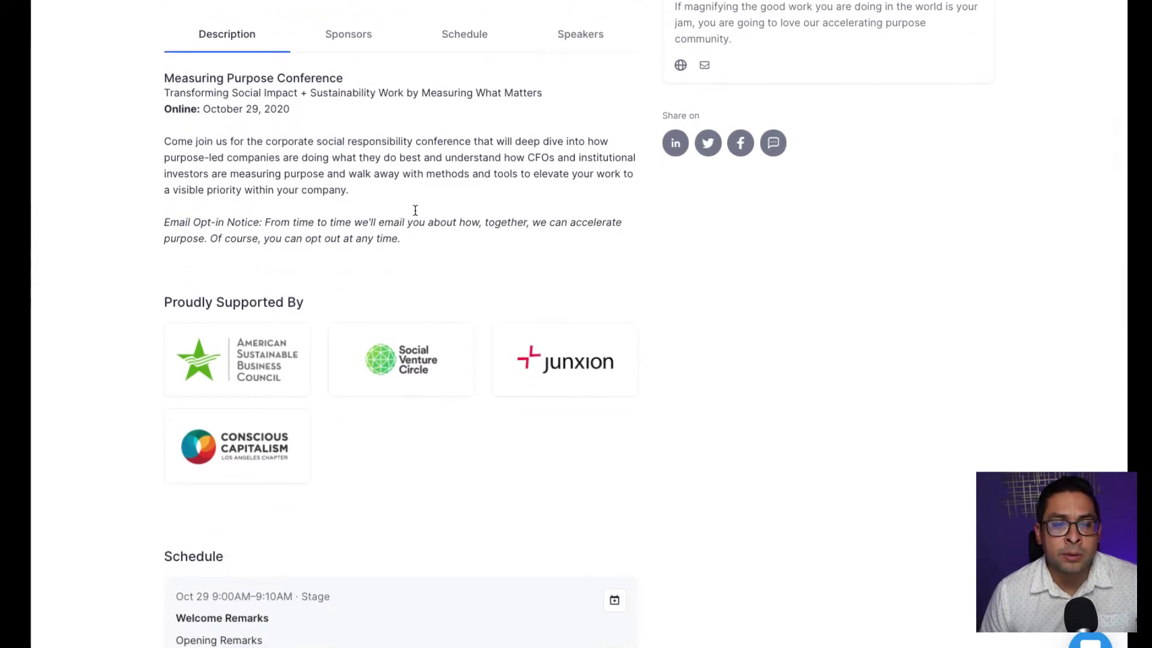
scroll(399, 211, "down", 3)
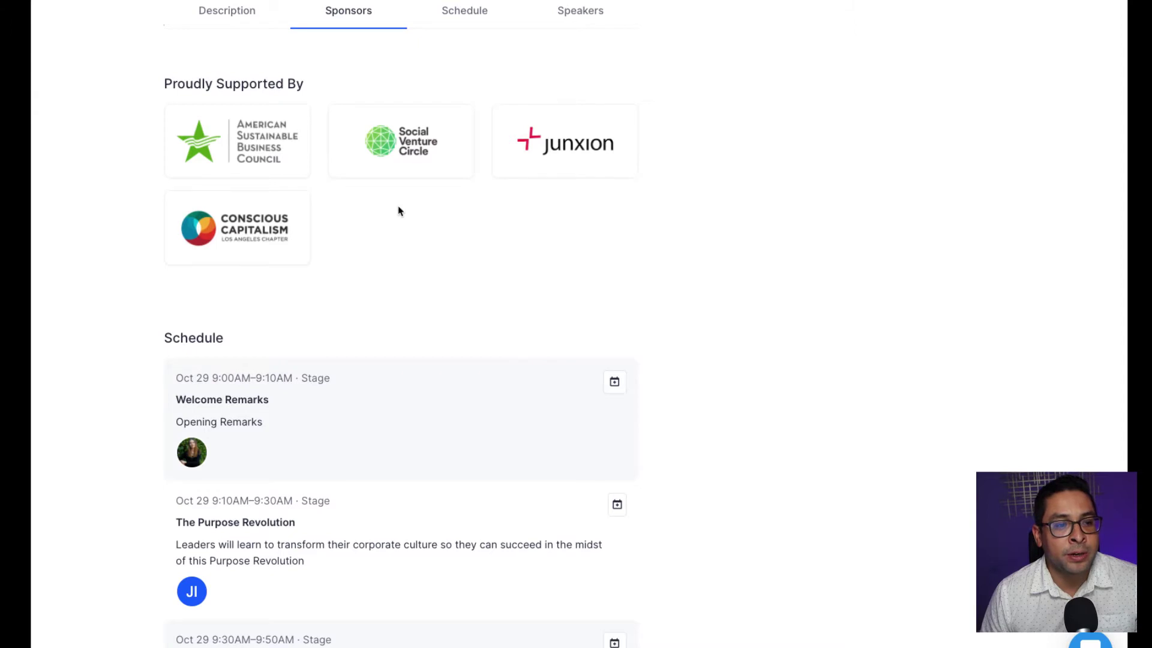
scroll(399, 211, "down", 4)
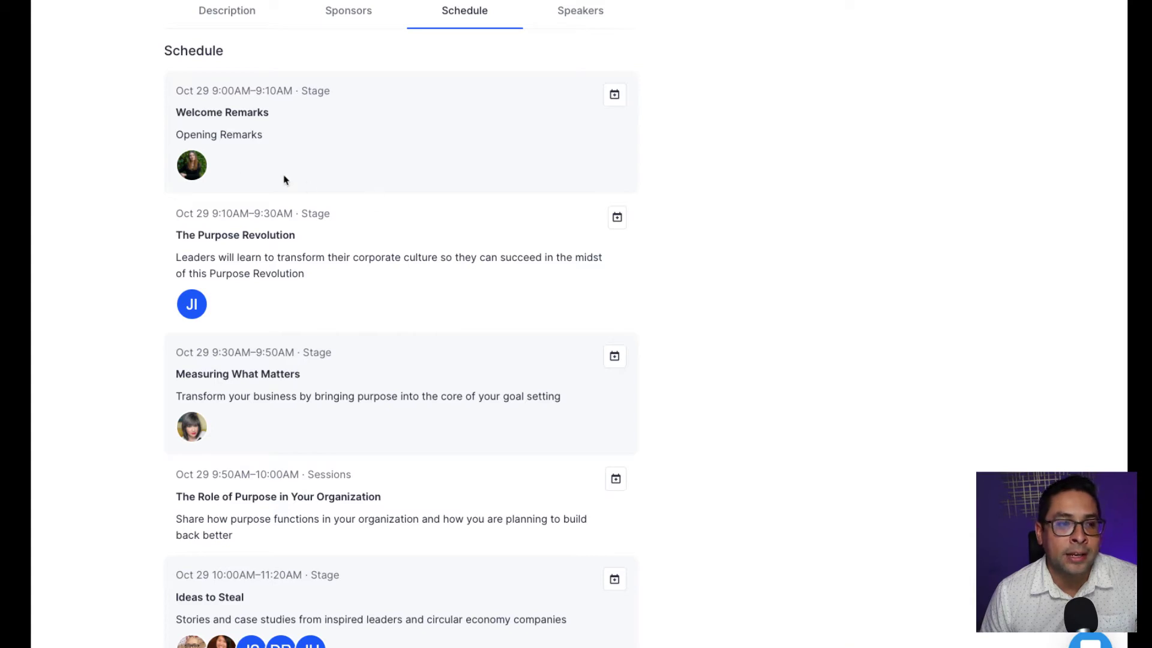
mouse_move(184, 164)
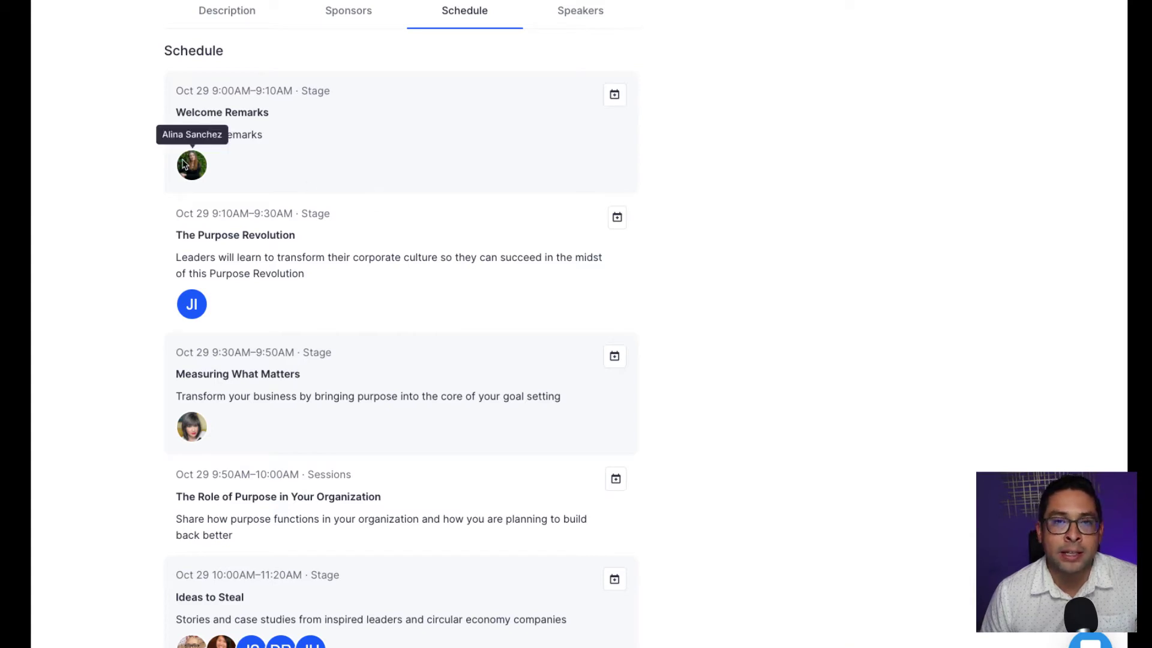
scroll(184, 164, "down", 12)
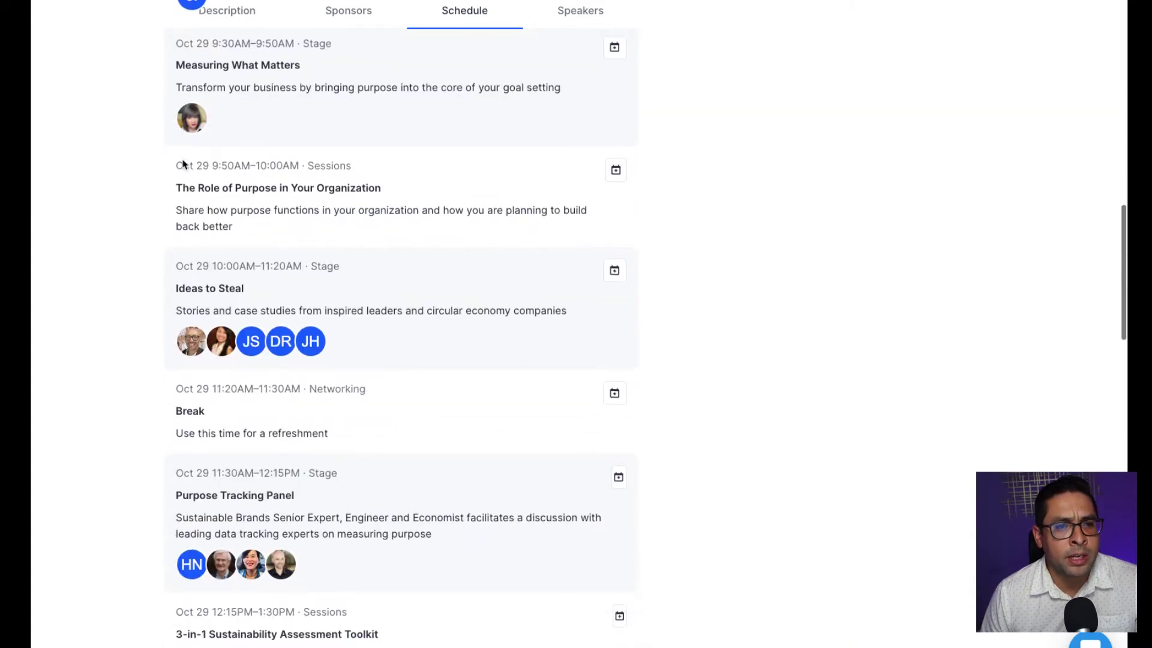
scroll(183, 164, "down", 20)
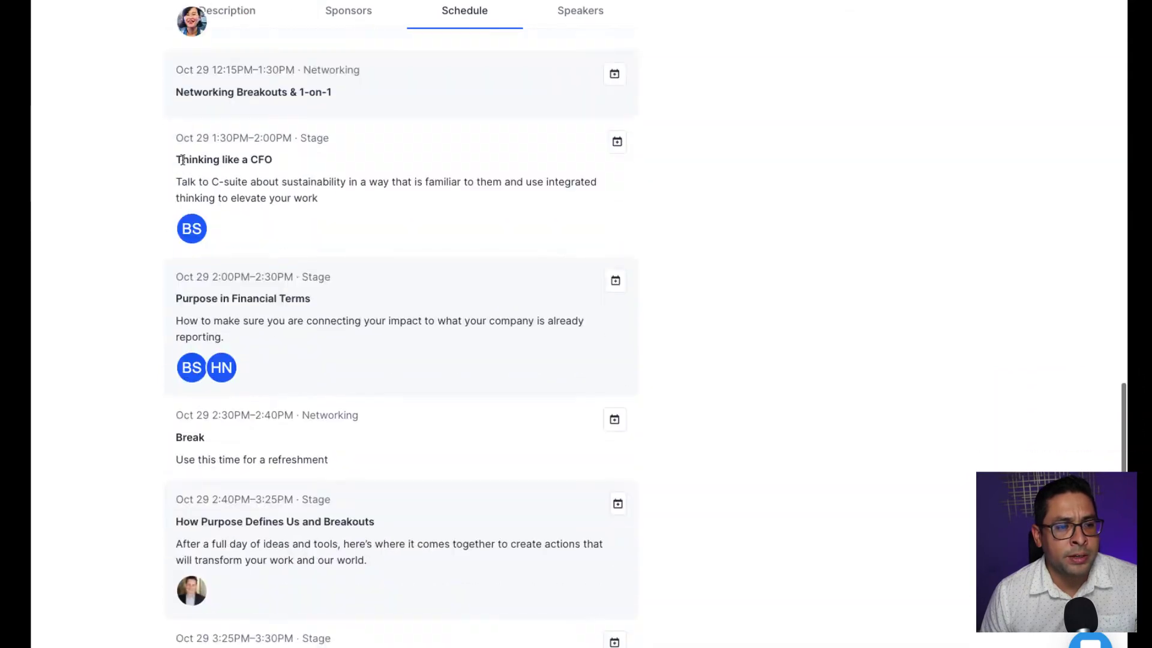
scroll(183, 162, "down", 5)
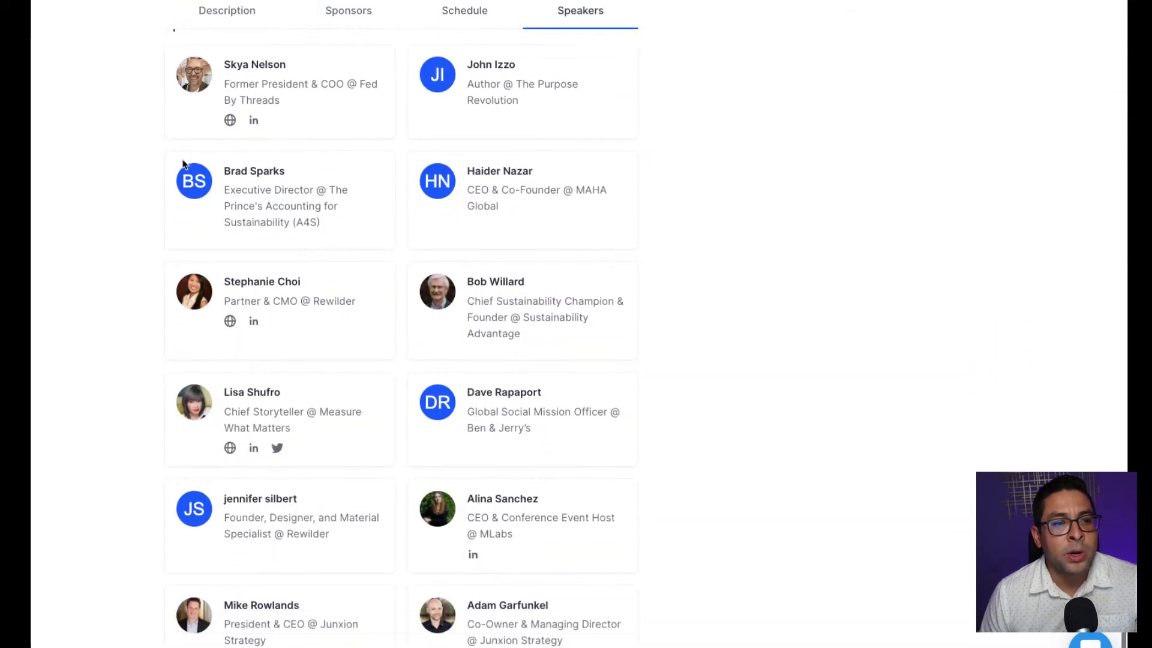
scroll(185, 163, "up", 1)
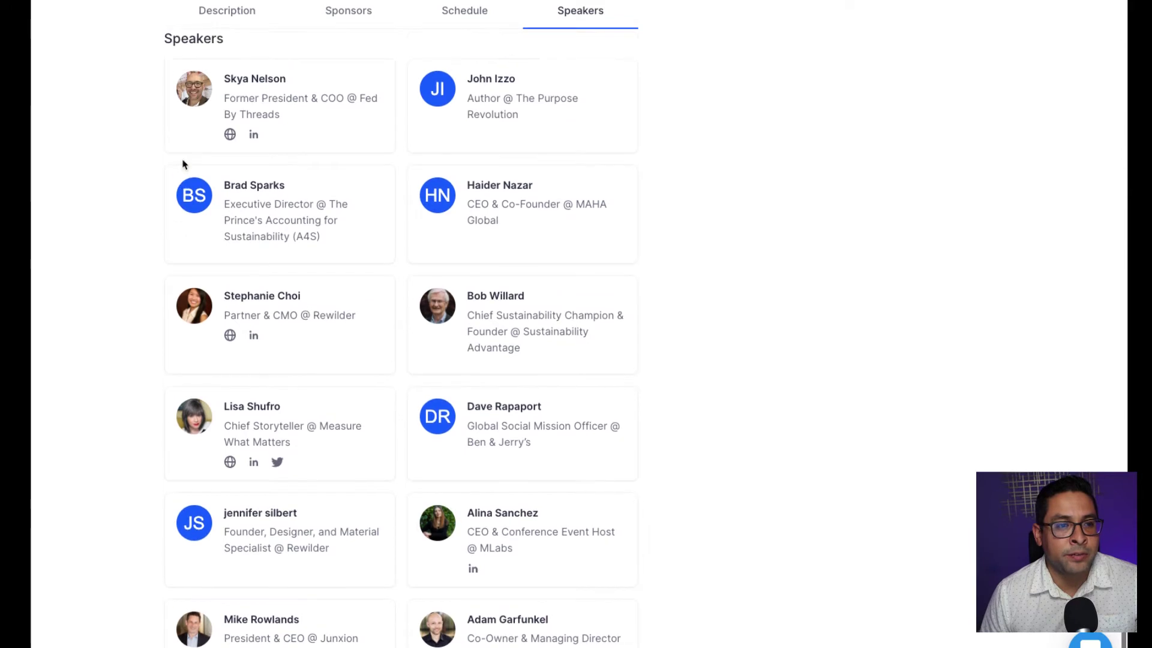
scroll(183, 163, "down", 3)
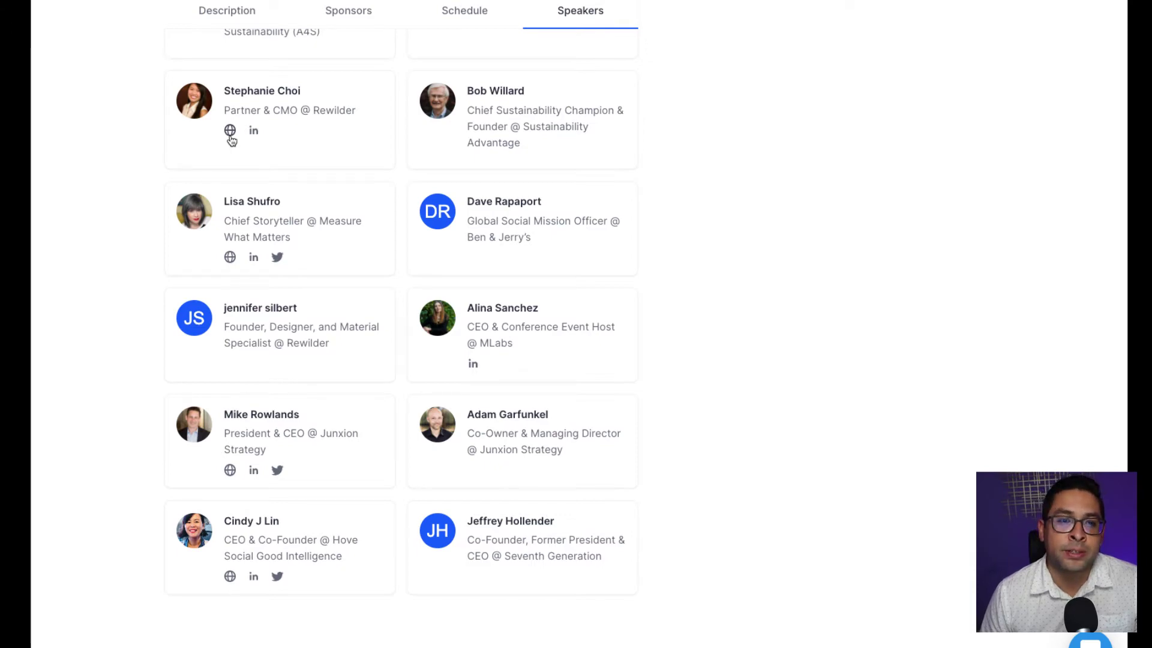
scroll(231, 138, "up", 20)
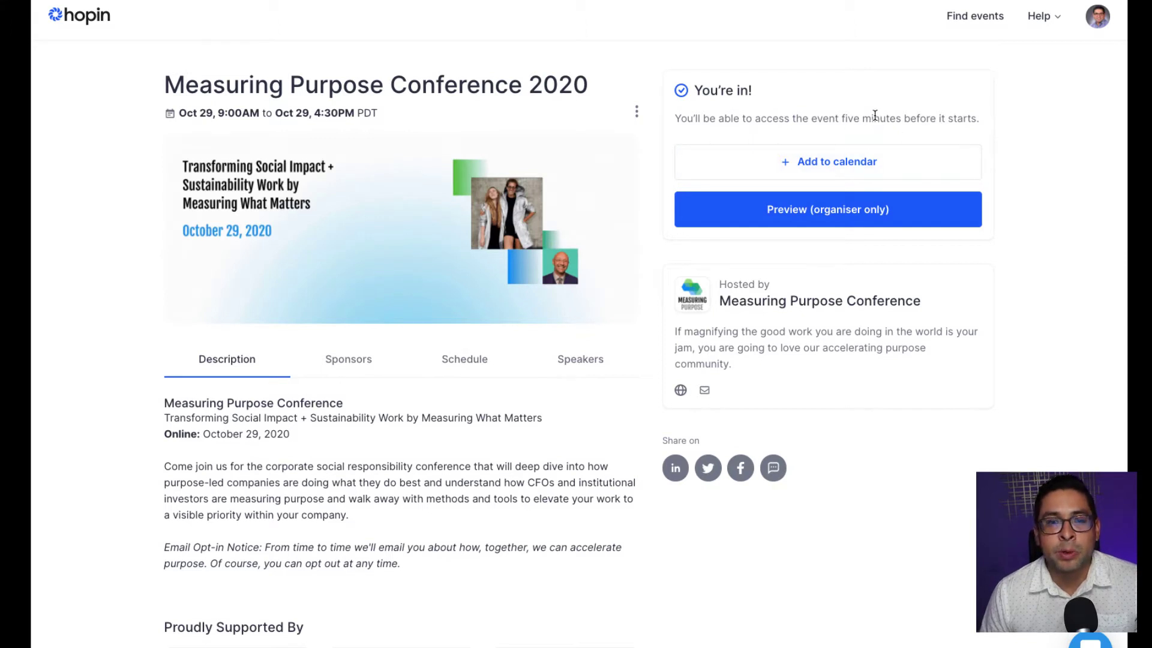
- Enter organiser Preview and browse the Reception page's sponsors and schedule, then return to the top
left_click(806, 213)
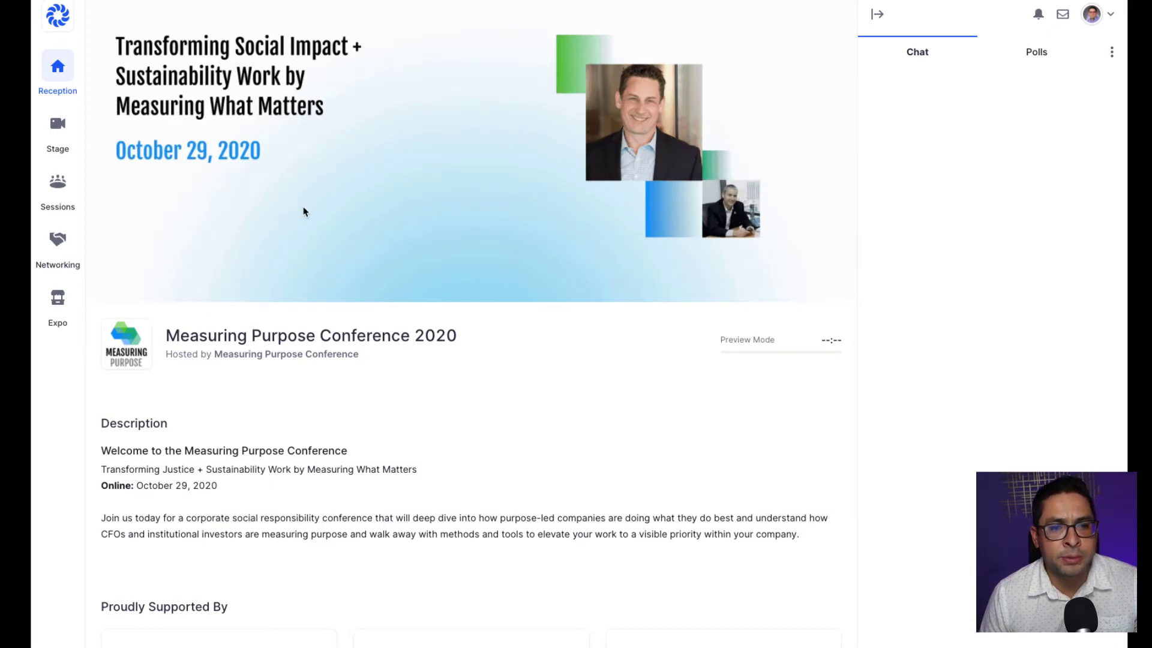
scroll(304, 211, "down", 1)
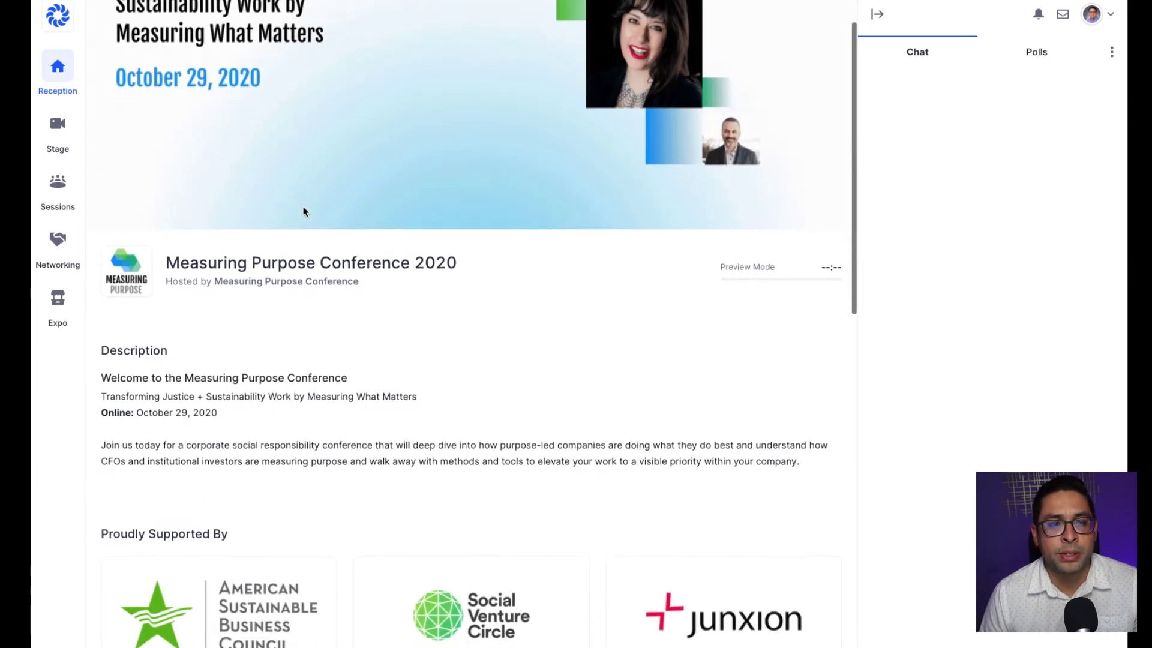
scroll(304, 211, "down", 3)
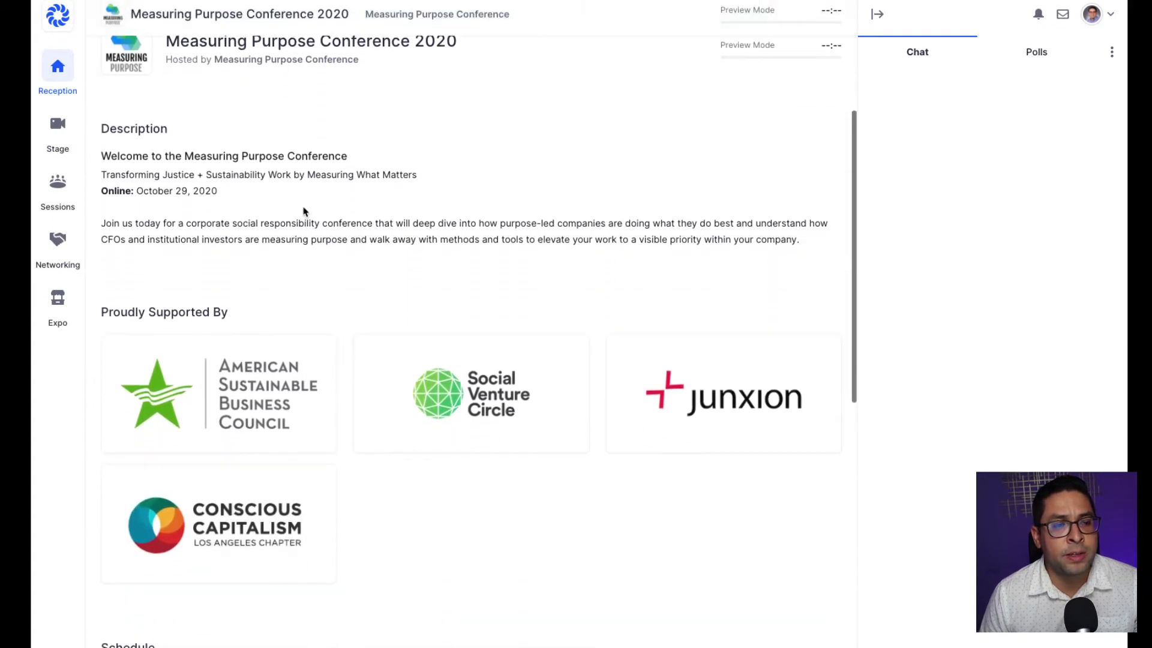
scroll(304, 211, "down", 3)
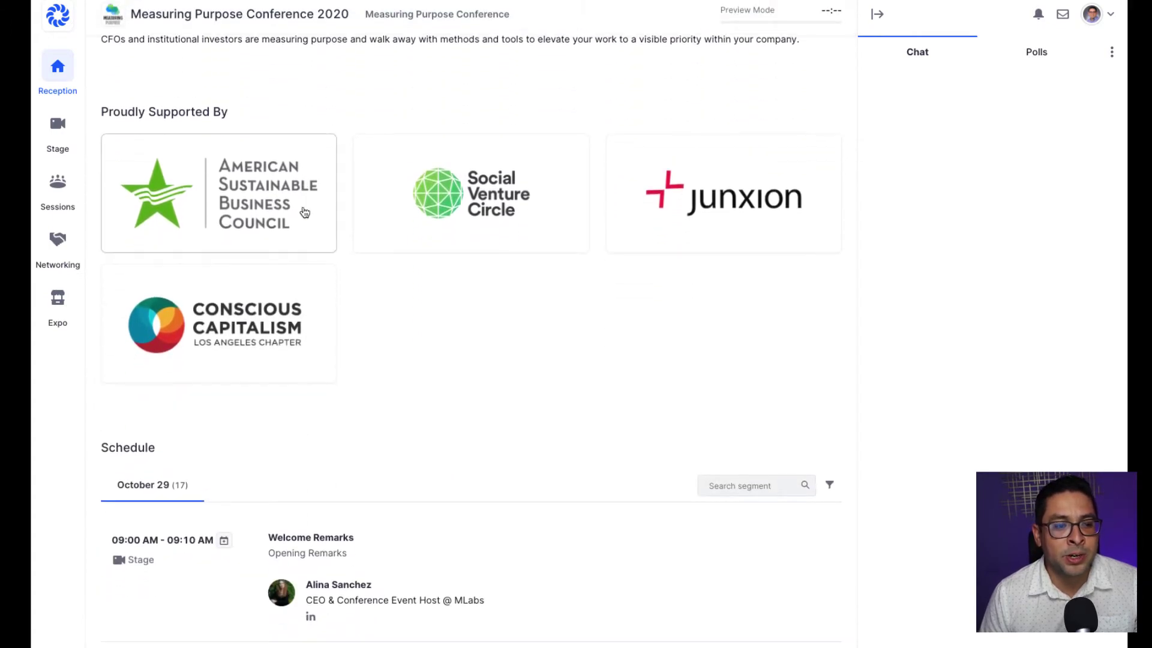
scroll(304, 211, "down", 4)
scroll(304, 211, "down", 2)
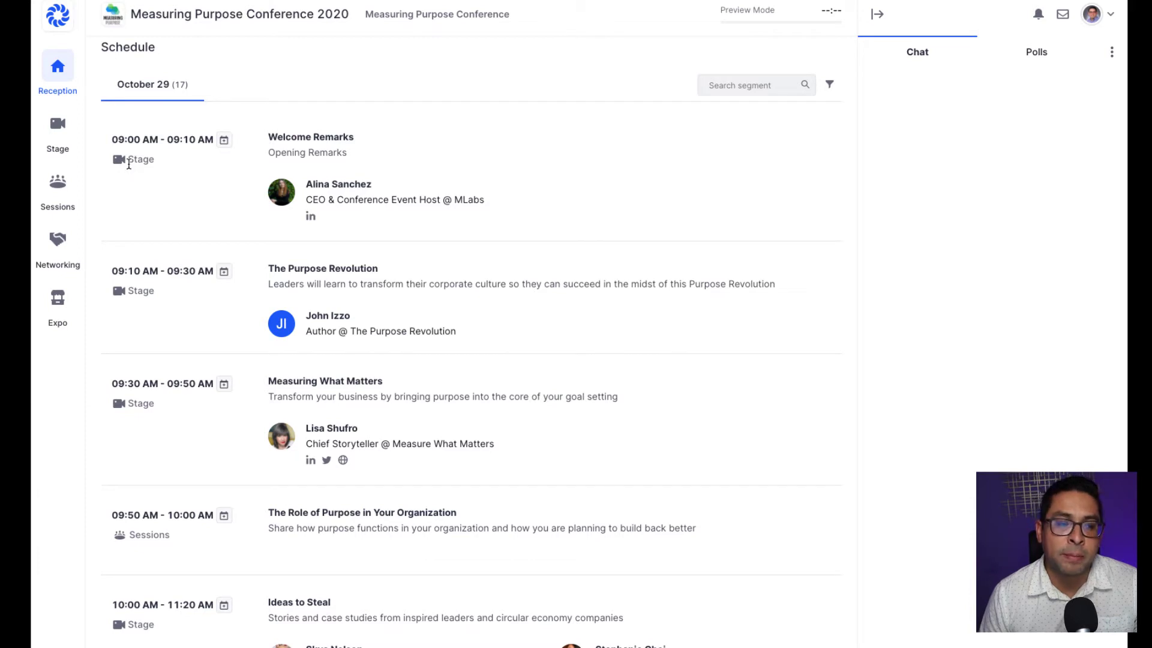
scroll(128, 163, "down", 4)
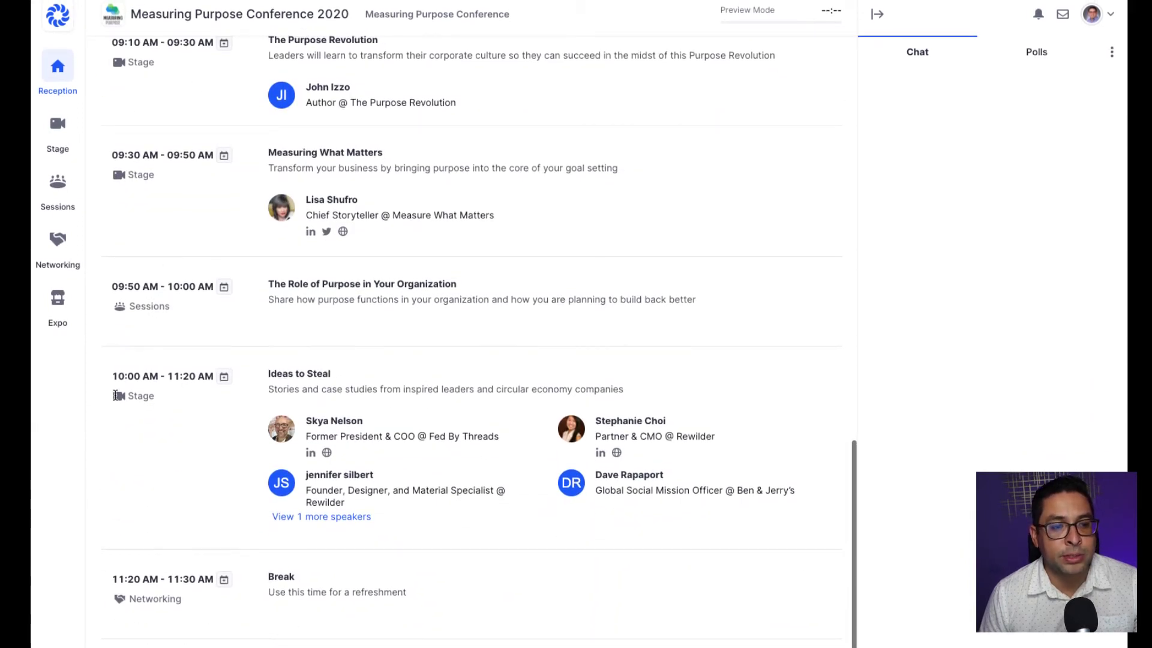
scroll(141, 400, "up", 15)
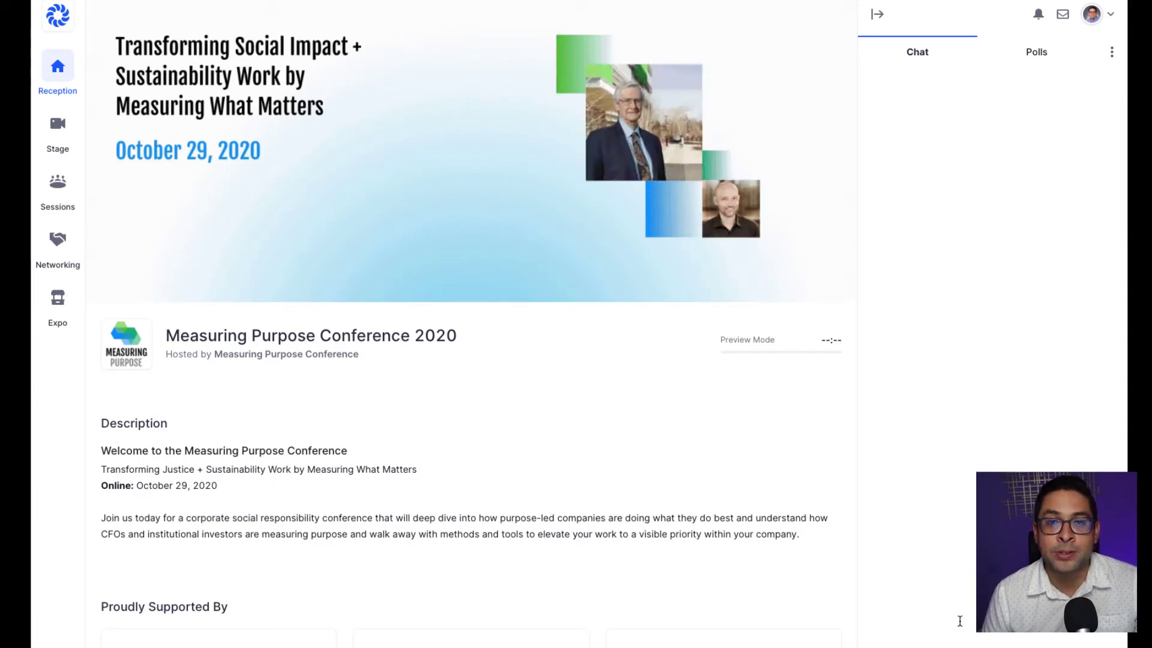
- Glance at the Polls, return to Chat, and go to the Stage showing Welcome Remarks
left_click(1032, 58)
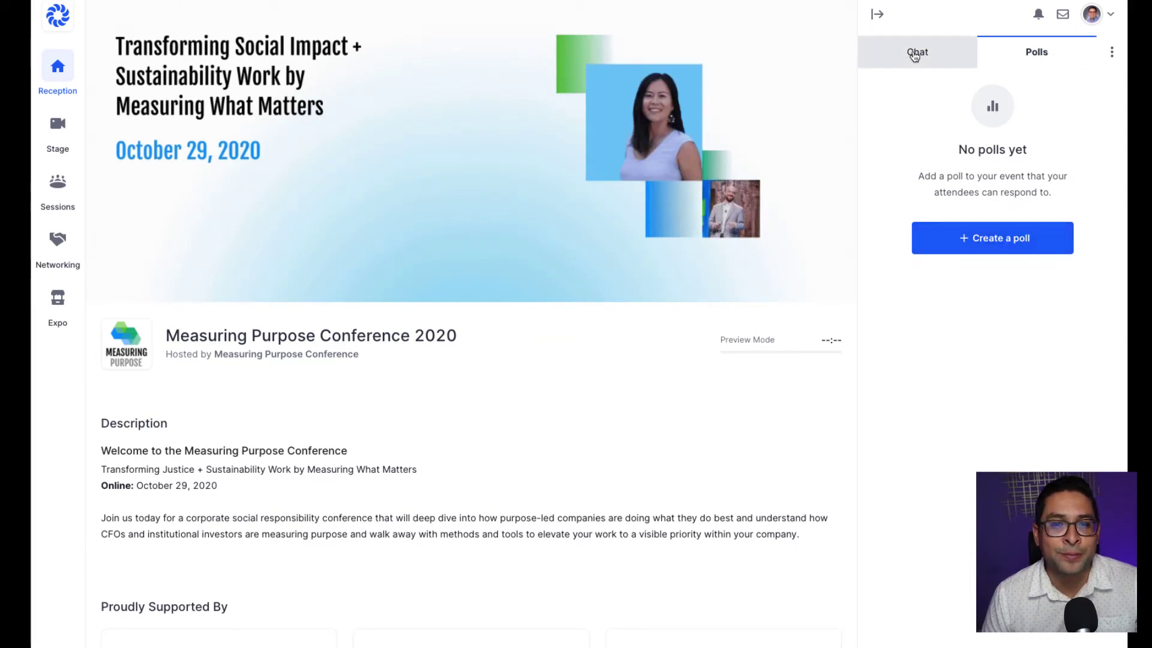
left_click(914, 54)
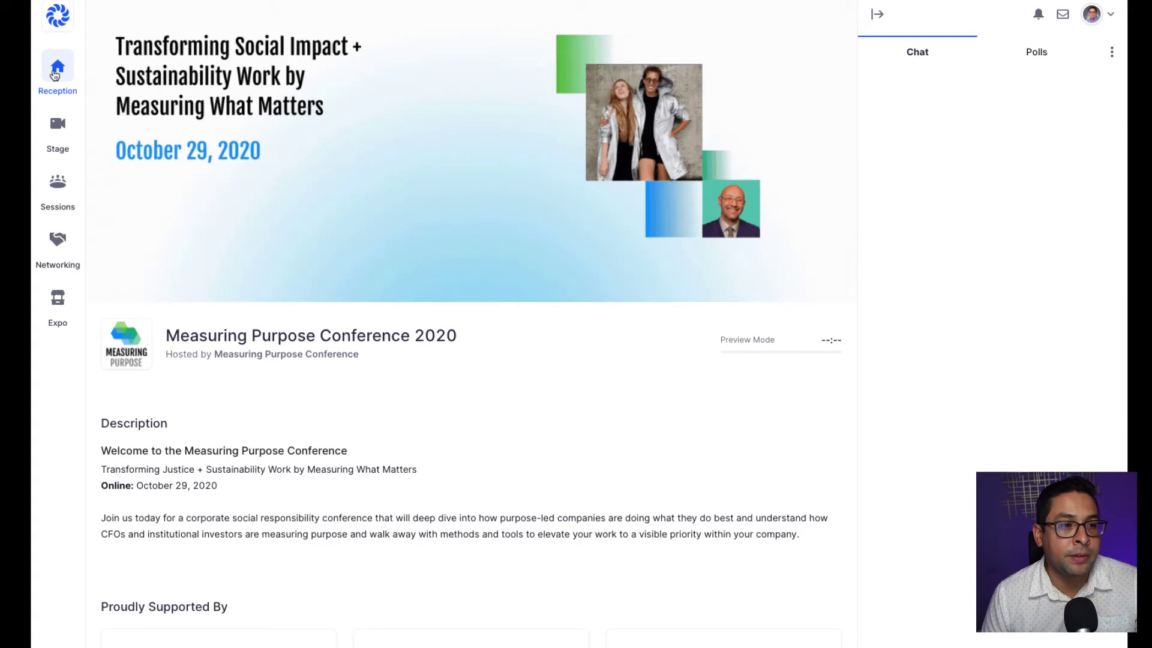
left_click(58, 134)
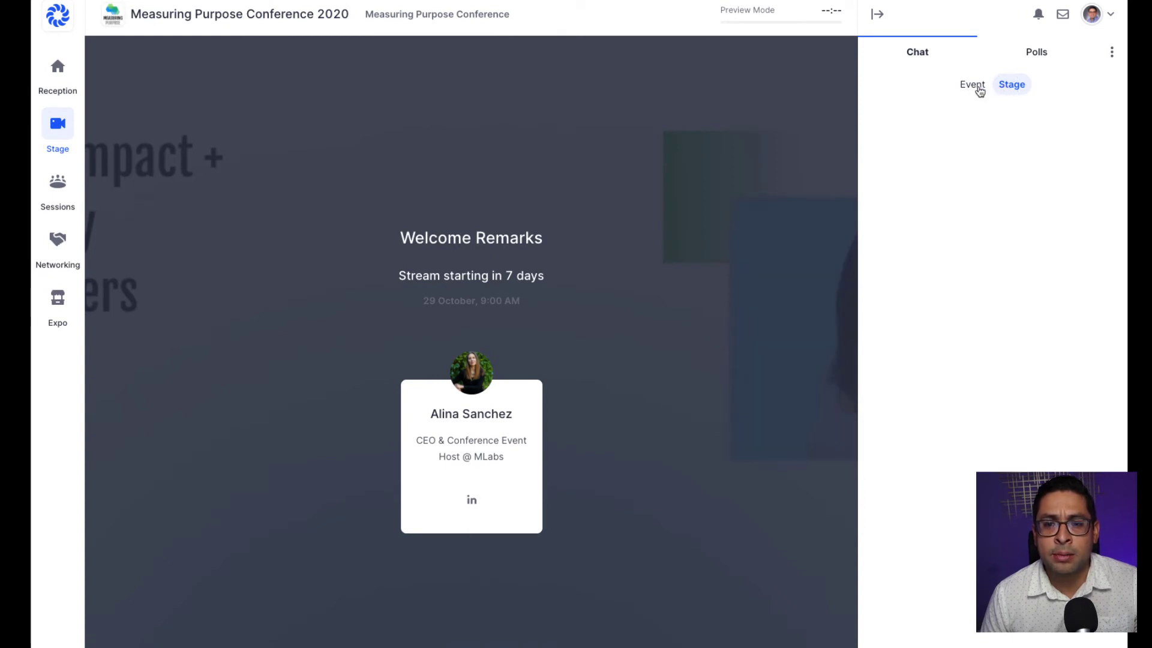
- Toggle the chat between Event and Stage, then list the sessions with the 'Testing for Speakers' Demo Session
left_click(974, 90)
left_click(1010, 87)
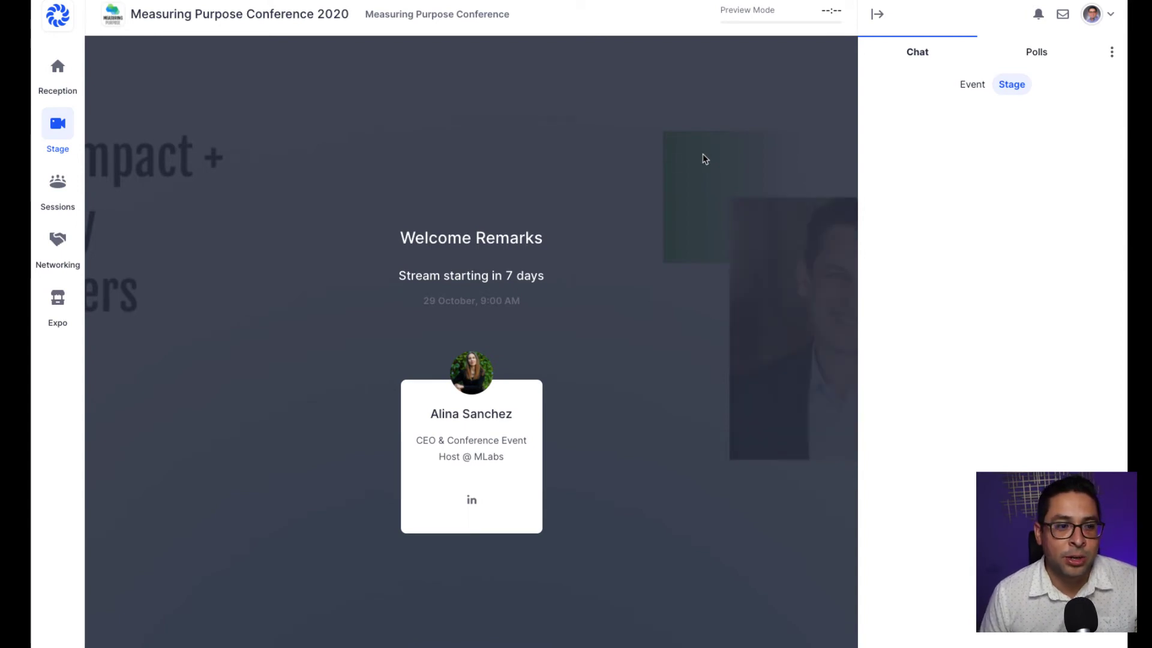
left_click(58, 191)
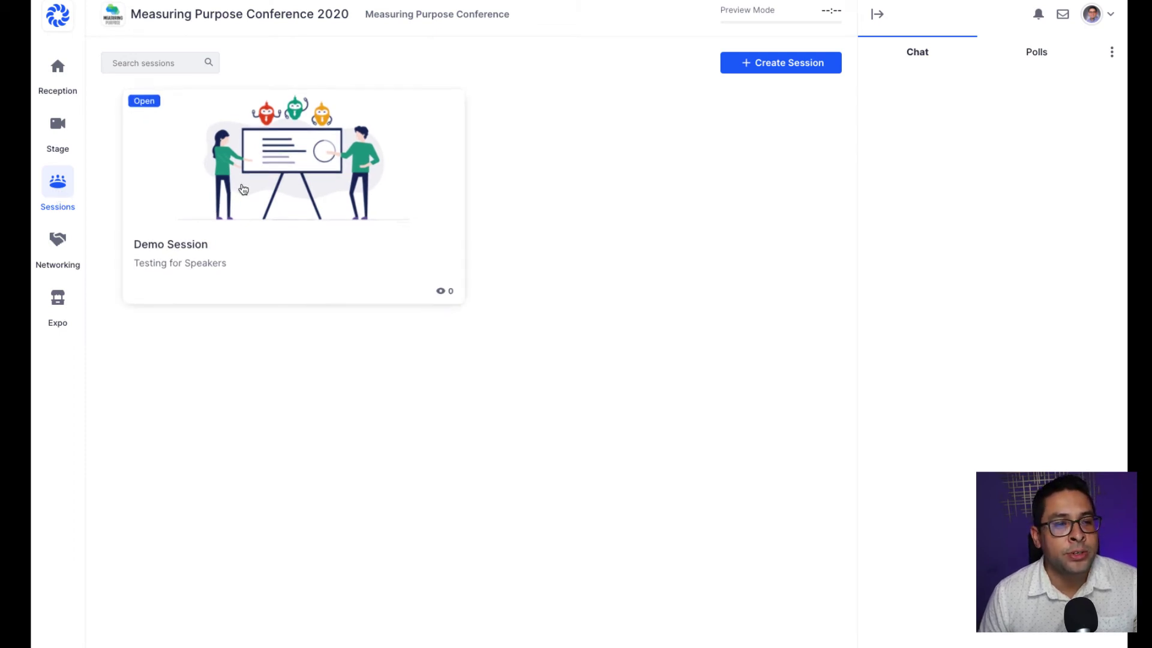
- Enter the Demo Session, then move to the Networking area
left_click(243, 189)
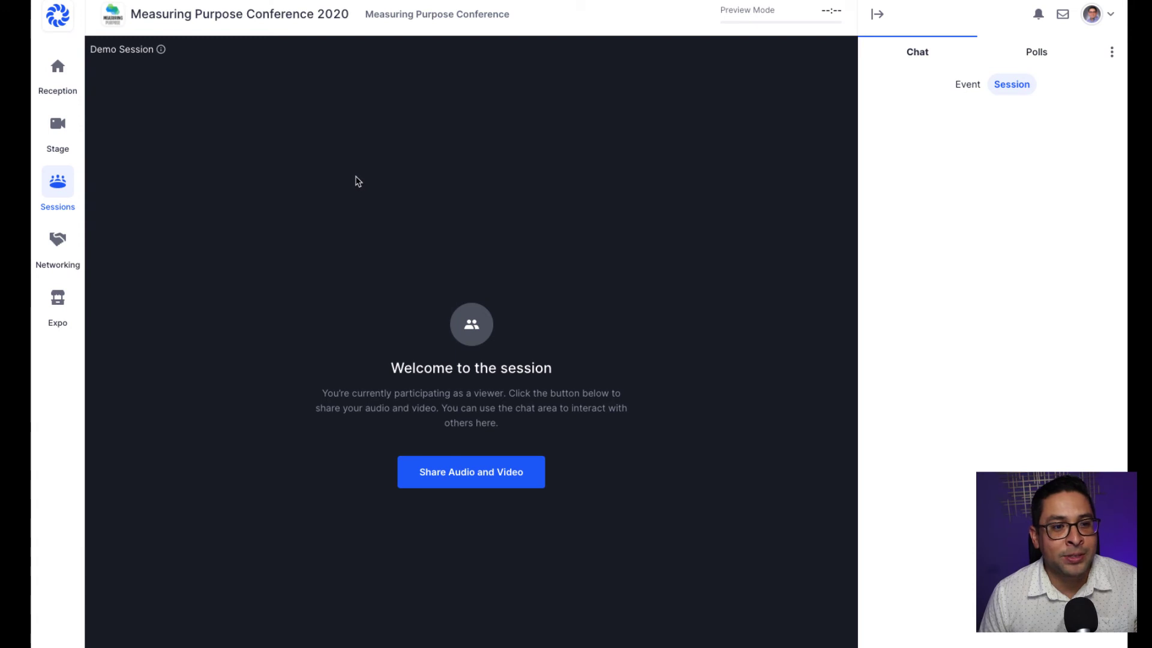
left_click(58, 245)
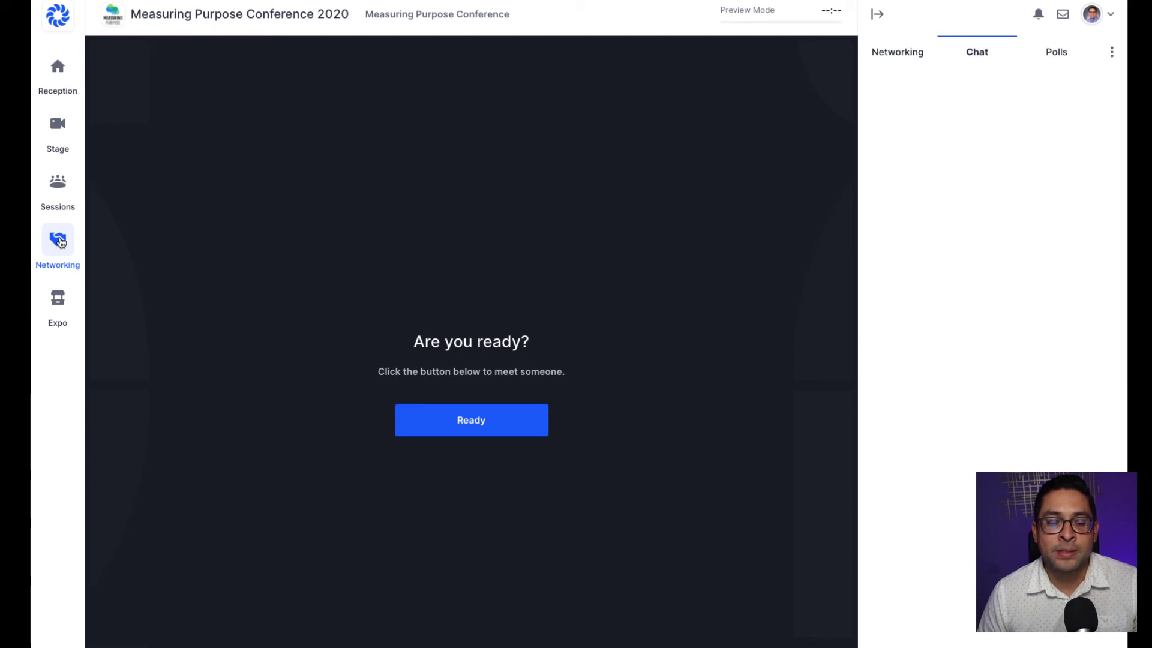
- Mark ready for networking, apply the audio/video settings, and return to Reception
left_click(487, 428)
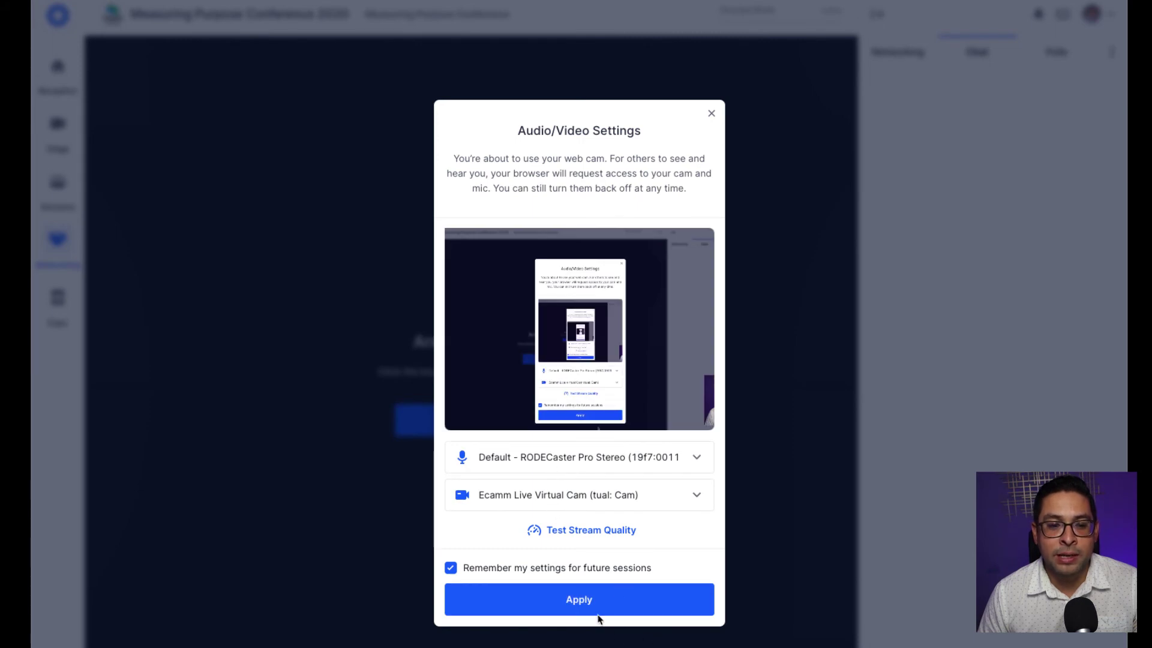
left_click(588, 611)
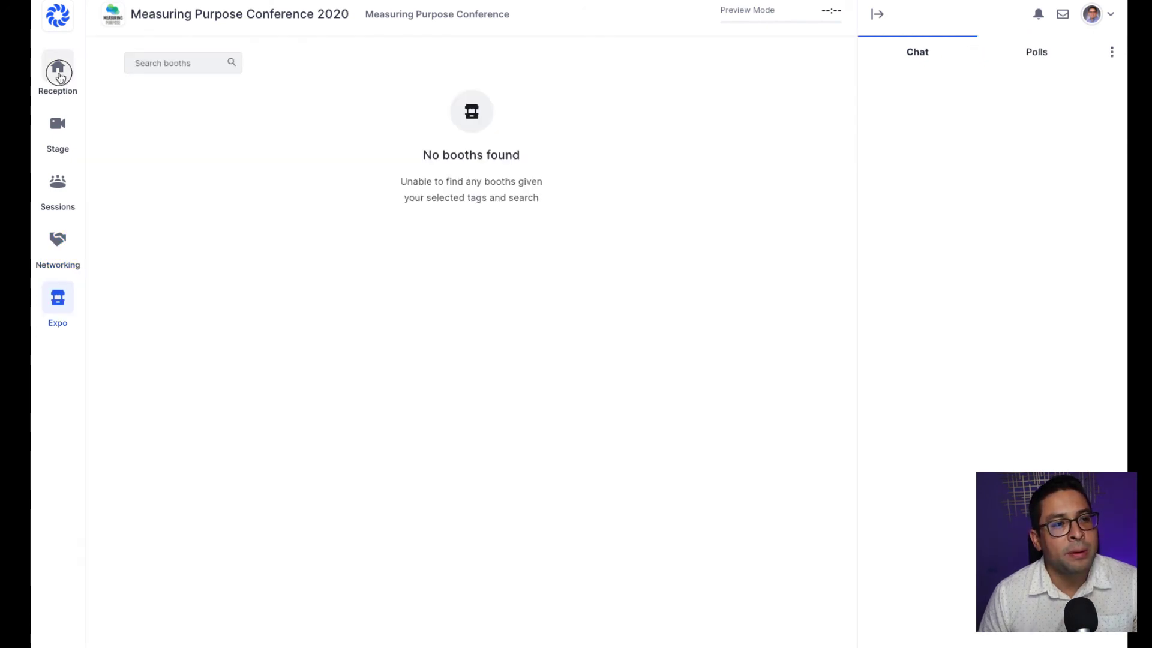
left_click(58, 76)
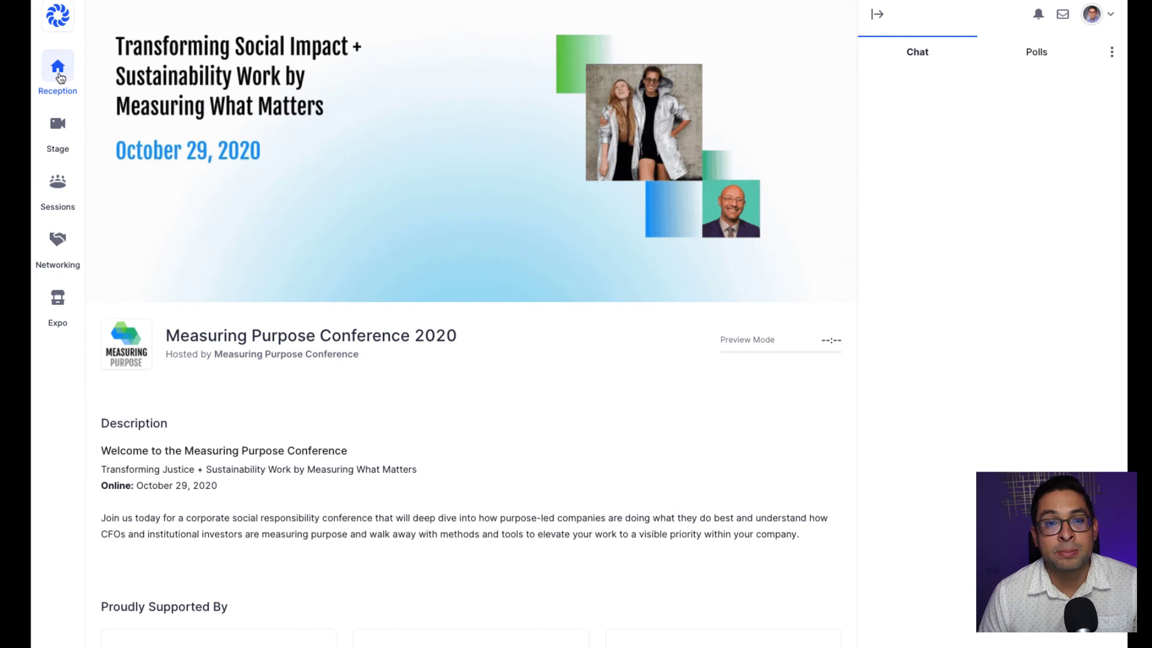